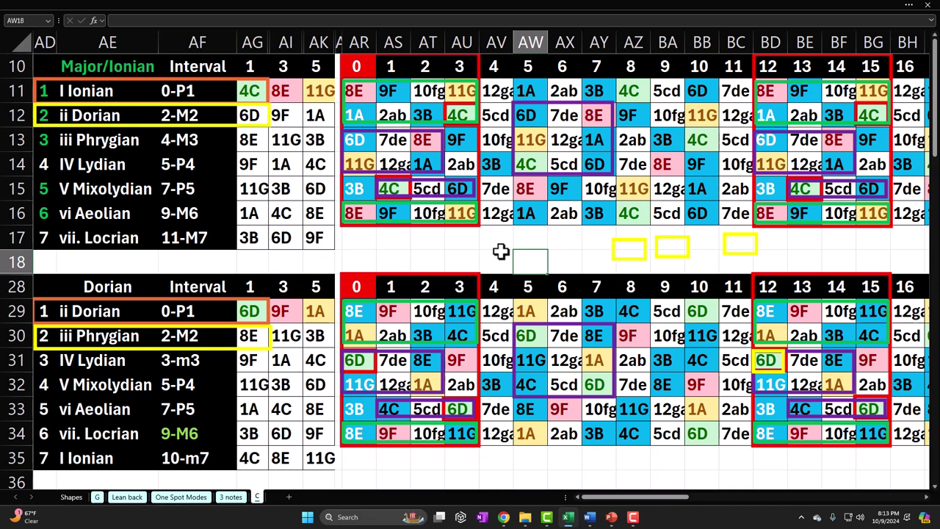
Step: Examine the Major/Ionian fretboard grid from frets 0 to 8 and the outlined box at frets 12 to 15
{"action": "left_click", "coordinate": [358, 89]}
{"action": "left_click_drag", "start_coordinate": [358, 89], "coordinate": [638, 212]}
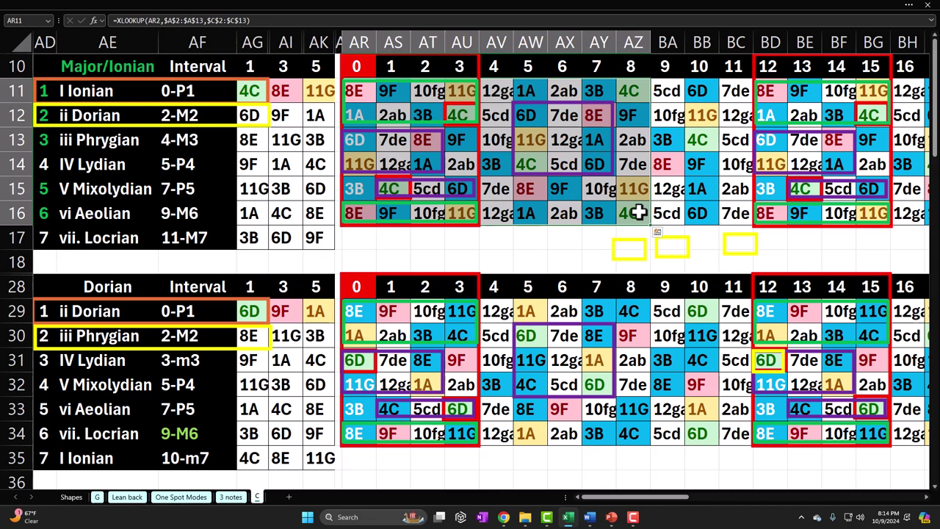
{"action": "left_click", "coordinate": [564, 257]}
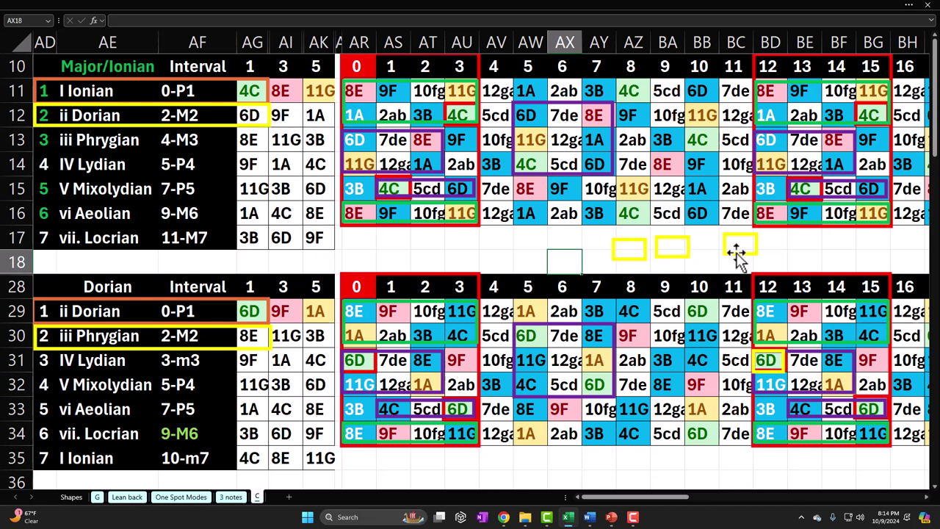
{"action": "left_click", "coordinate": [774, 228]}
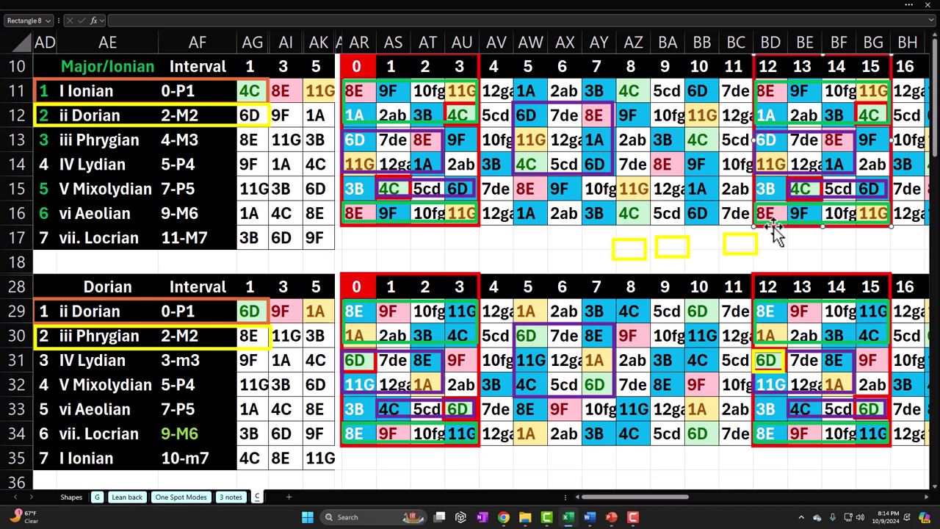
{"action": "left_click", "coordinate": [852, 111]}
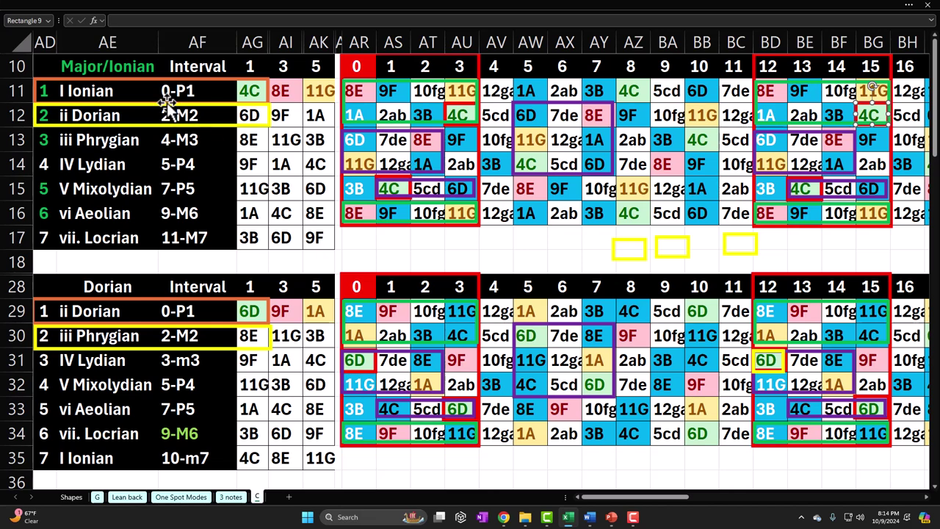
Step: Compare the Major/Ionian and Dorian tables, reviewing the Ionian mode names and root notes and both tables' degree numbers
{"action": "left_click", "coordinate": [144, 69]}
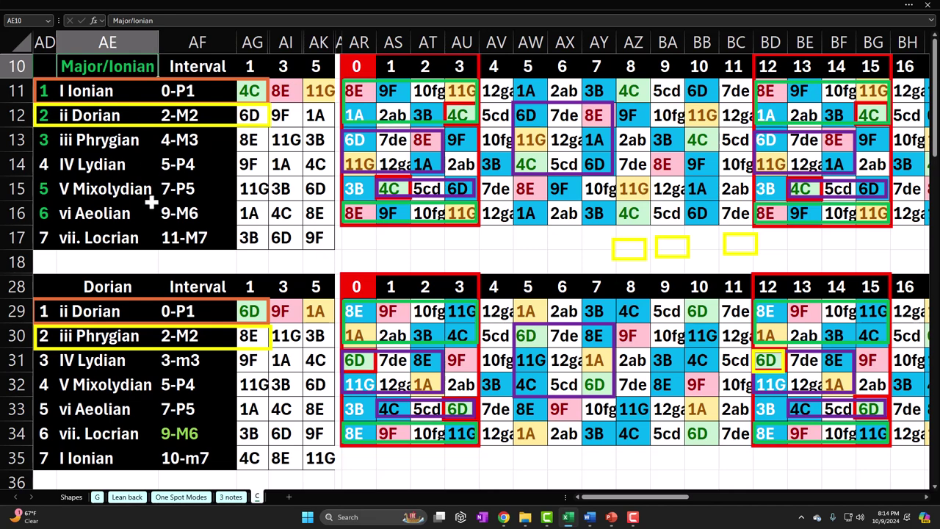
{"action": "left_click", "coordinate": [147, 290]}
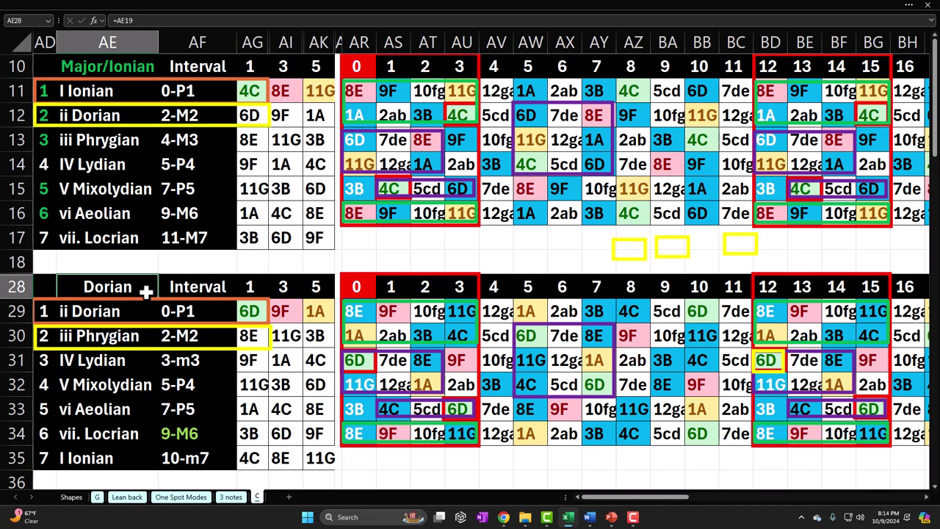
{"action": "left_click_drag", "start_coordinate": [115, 91], "coordinate": [108, 236]}
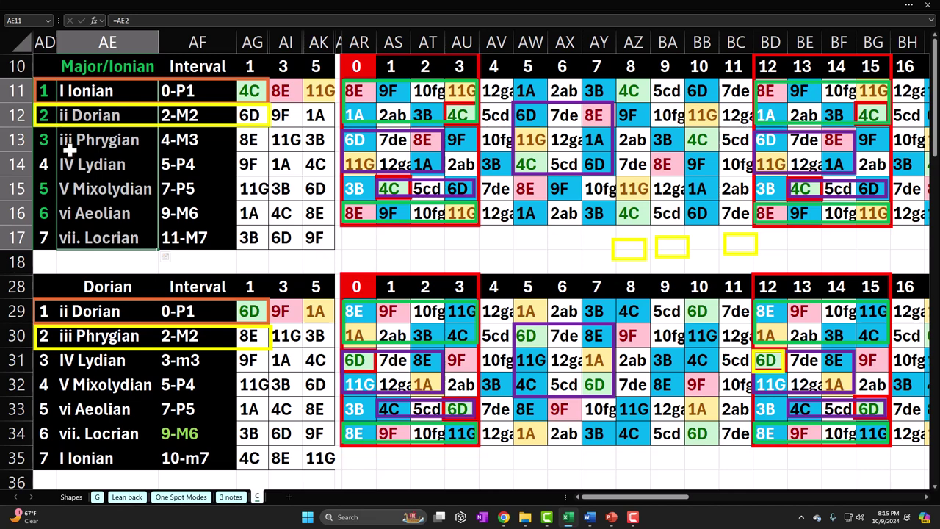
{"action": "left_click_drag", "start_coordinate": [45, 91], "coordinate": [40, 237]}
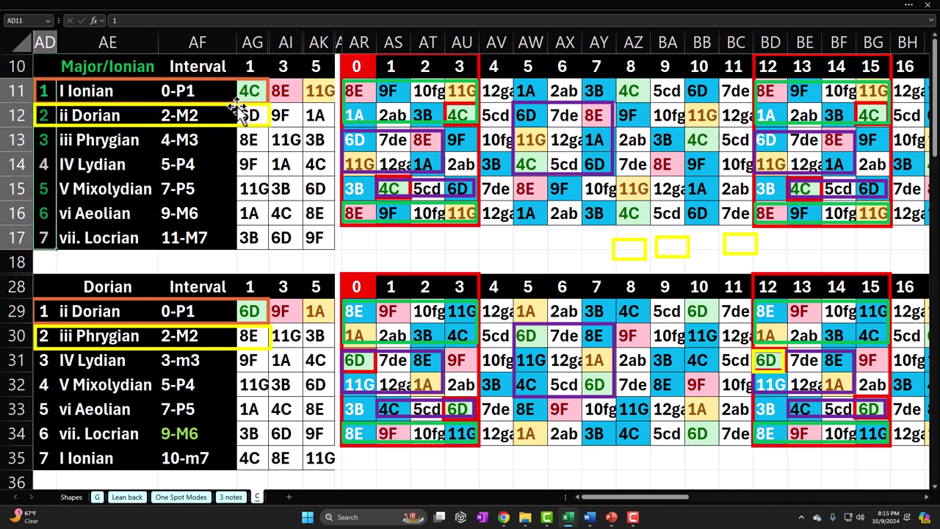
{"action": "left_click_drag", "start_coordinate": [250, 91], "coordinate": [250, 238]}
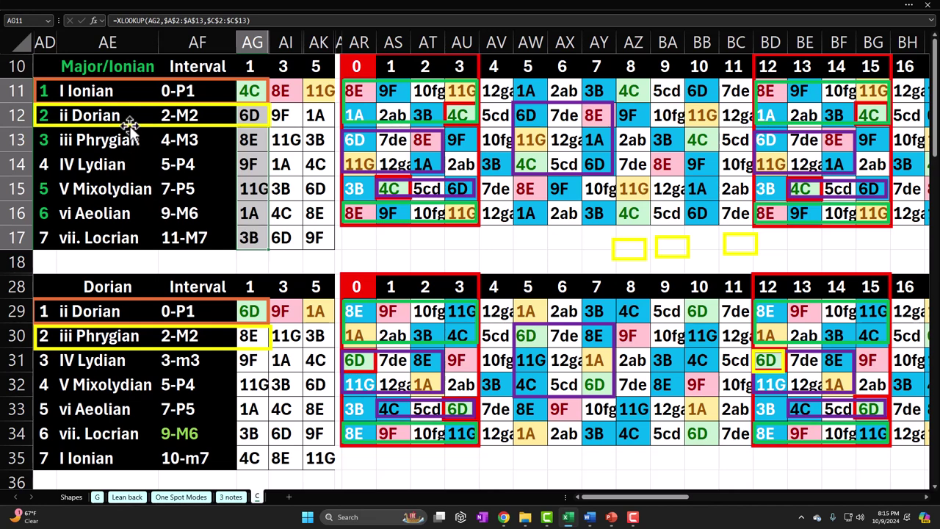
{"action": "left_click_drag", "start_coordinate": [117, 91], "coordinate": [116, 246]}
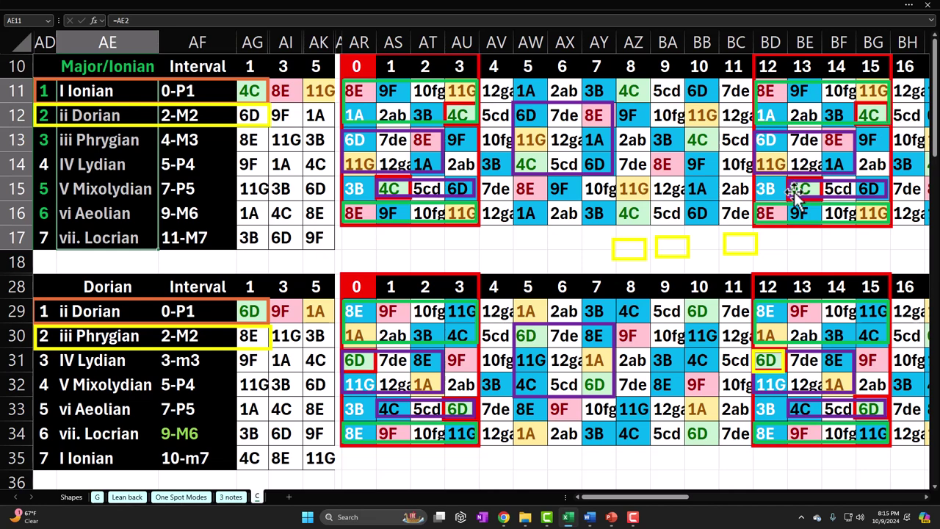
{"action": "left_click", "coordinate": [45, 310]}
{"action": "left_click_drag", "start_coordinate": [44, 310], "coordinate": [44, 453]}
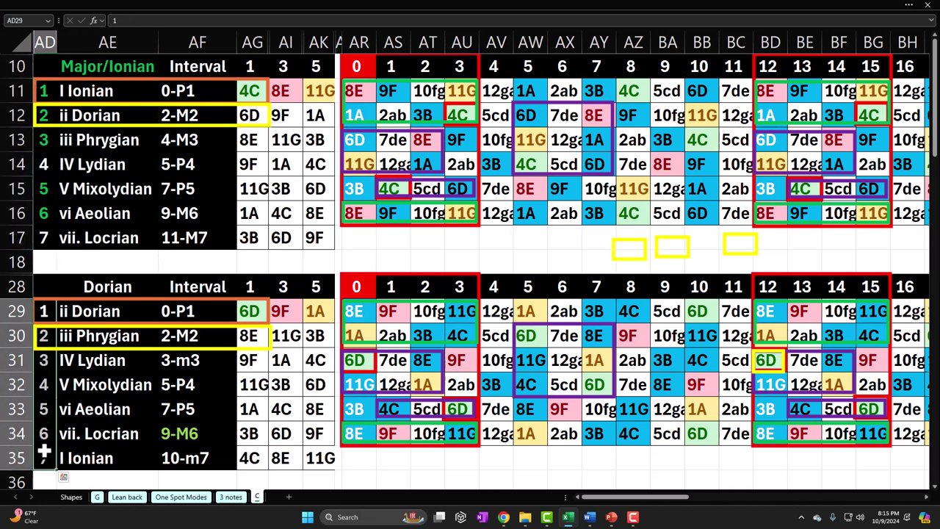
Step: Review the Major/Ionian interval column, the fret 12 to 15 box and the Ionian root note
{"action": "left_click", "coordinate": [117, 69]}
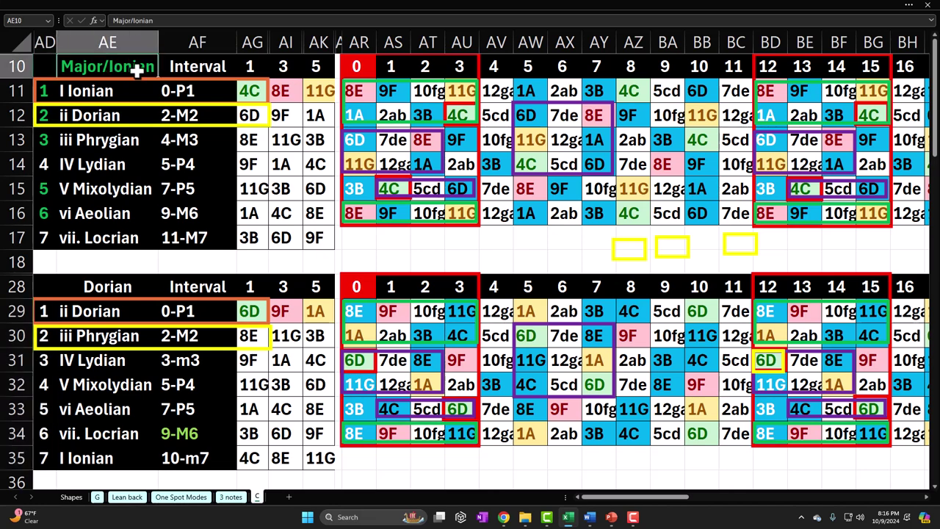
{"action": "left_click_drag", "start_coordinate": [184, 93], "coordinate": [197, 230]}
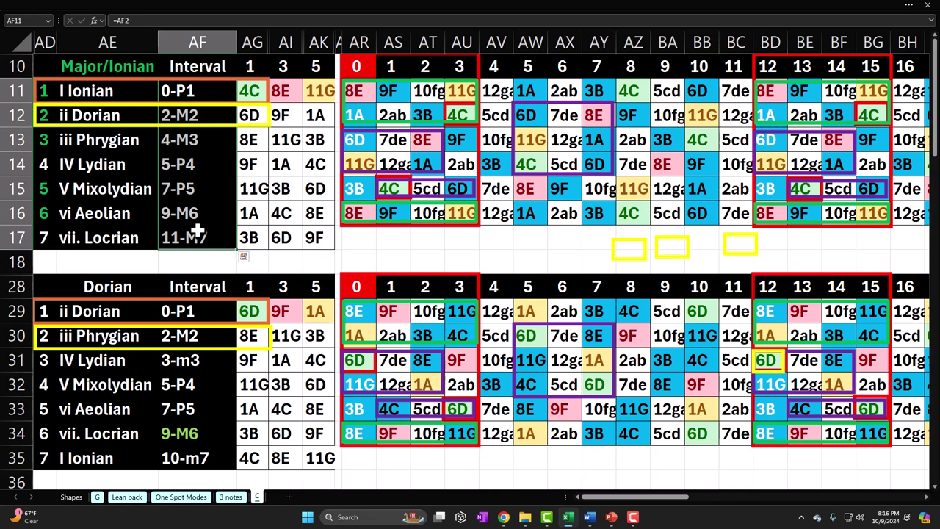
{"action": "left_click", "coordinate": [760, 66]}
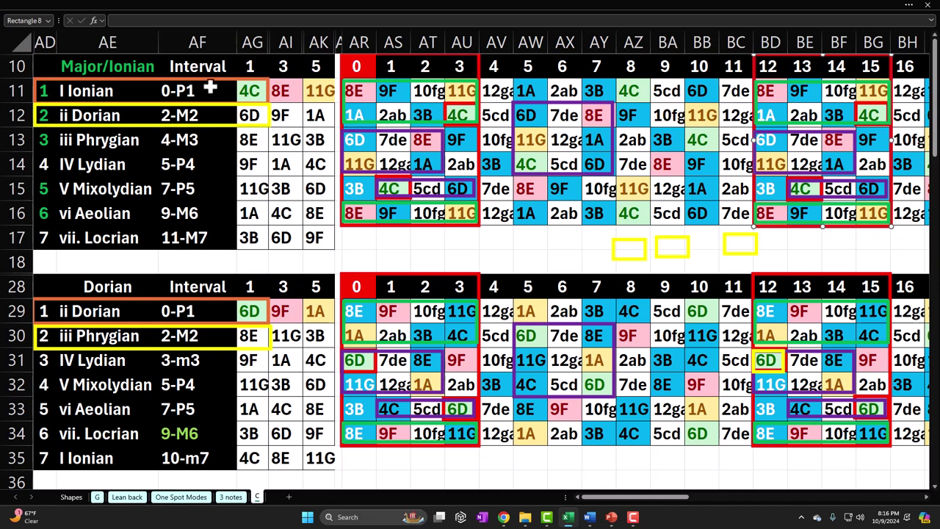
{"action": "left_click_drag", "start_coordinate": [199, 86], "coordinate": [204, 237]}
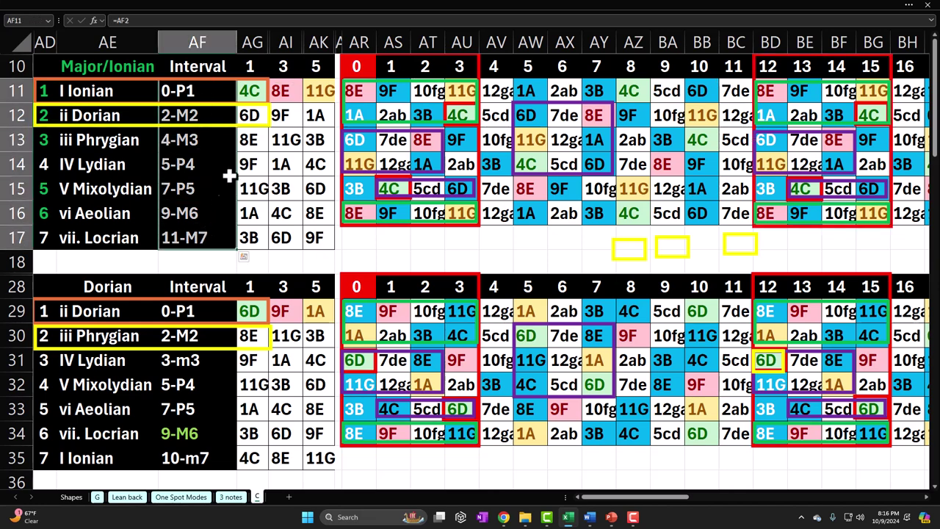
{"action": "left_click", "coordinate": [253, 88]}
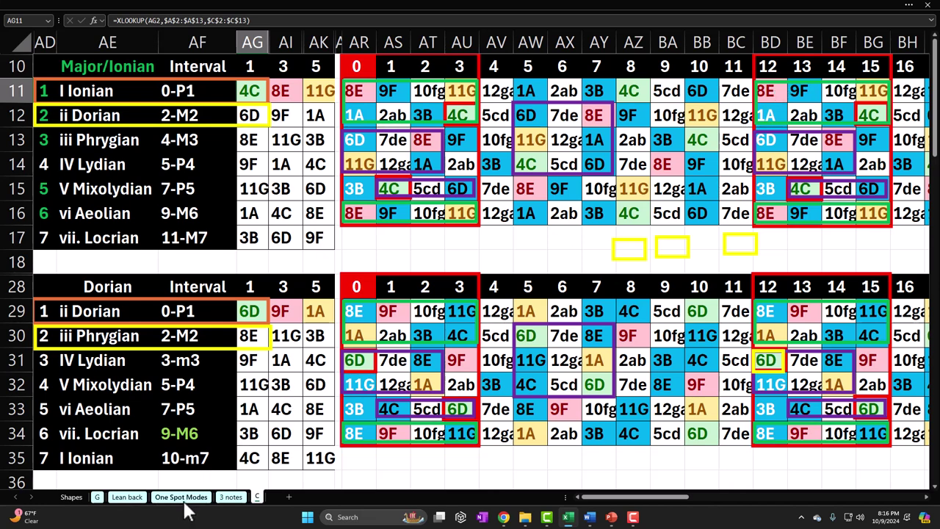
Step: Open the 3 notes sheet and examine the Major/Ionian three-note pattern between frets 7 and 12
{"action": "left_click", "coordinate": [230, 497]}
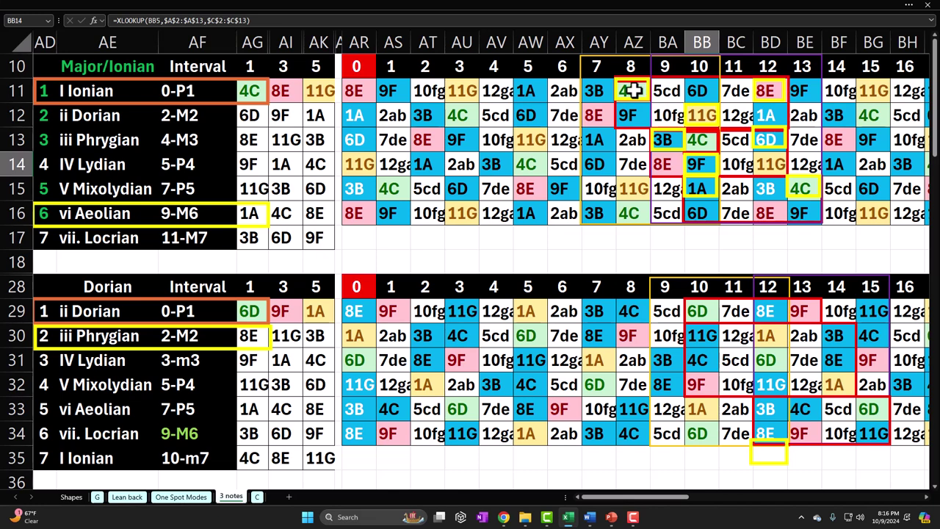
{"action": "left_click", "coordinate": [633, 91]}
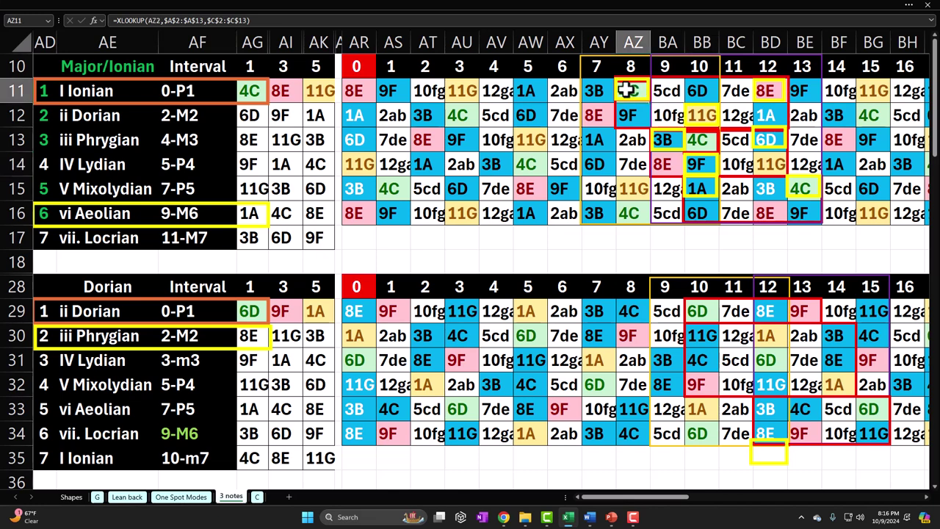
{"action": "left_click_drag", "start_coordinate": [597, 91], "coordinate": [698, 208]}
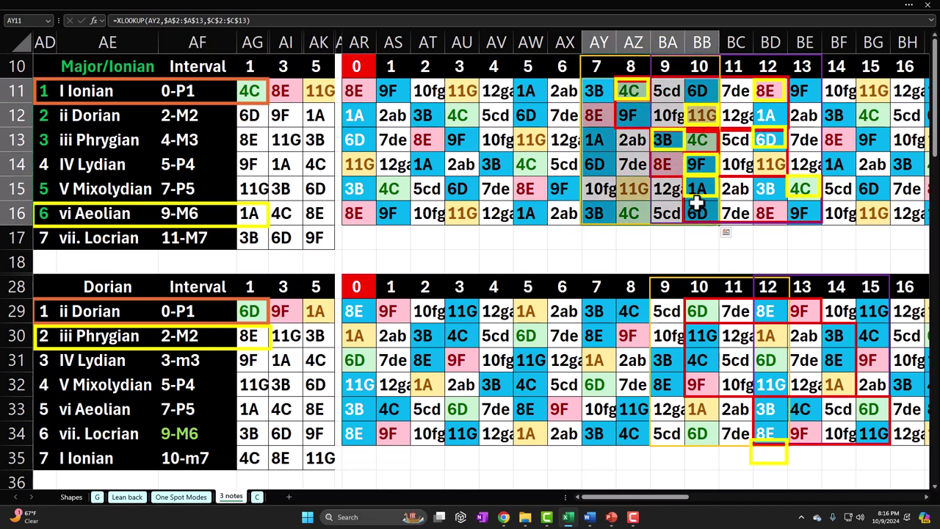
{"action": "left_click", "coordinate": [631, 91]}
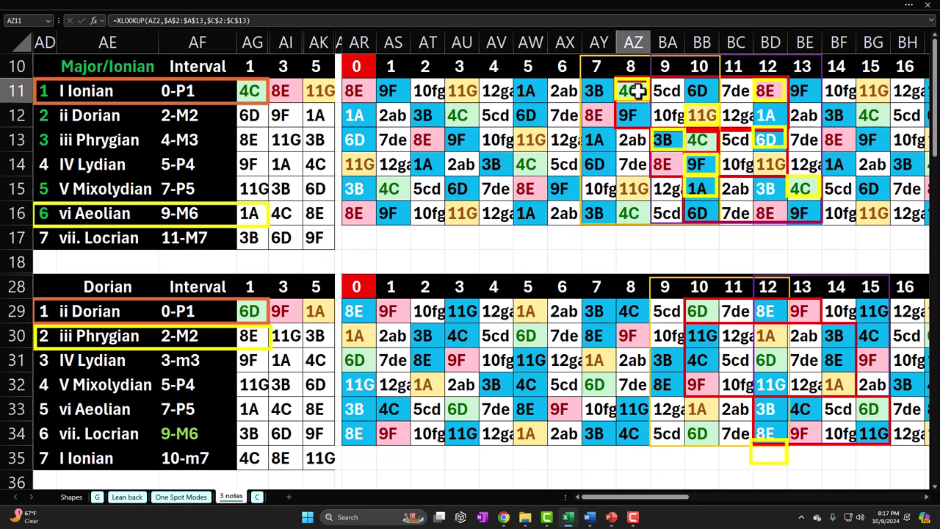
{"action": "left_click", "coordinate": [763, 80]}
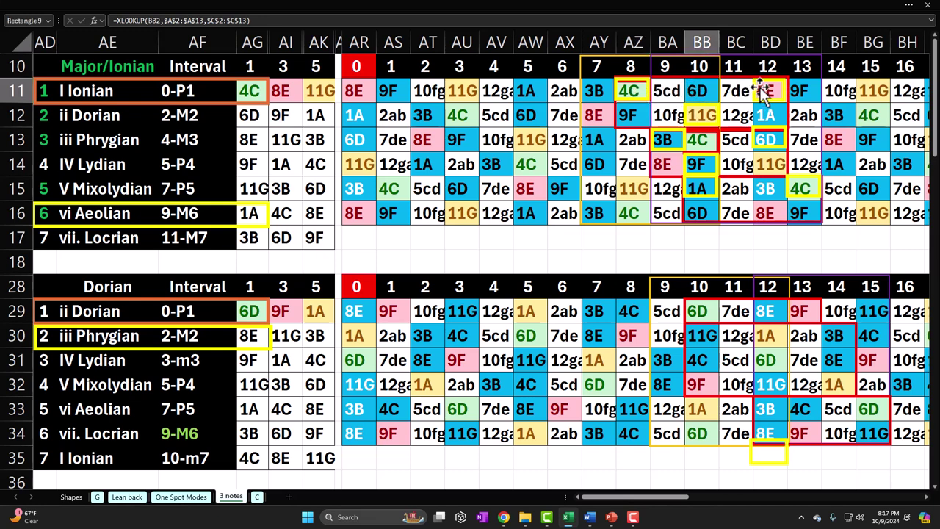
{"action": "left_click", "coordinate": [636, 116]}
{"action": "left_click", "coordinate": [762, 111]}
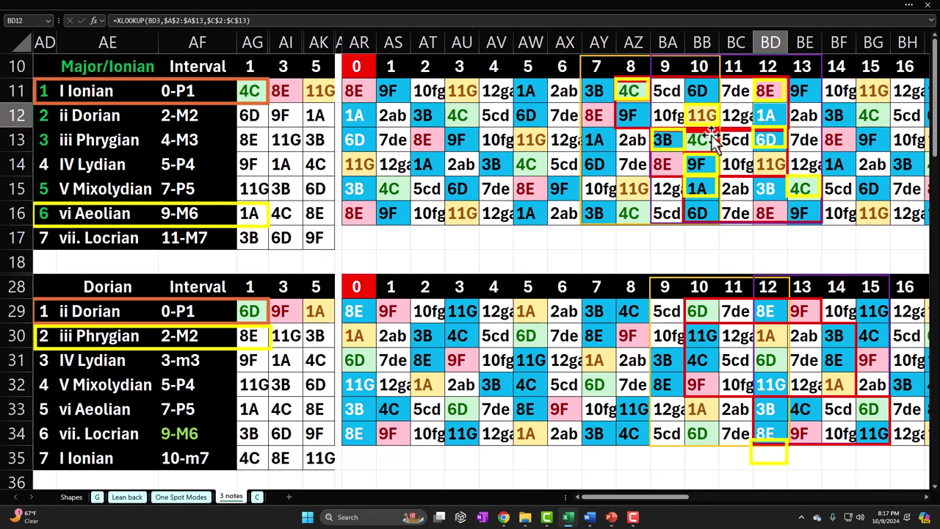
Step: Review the Ionian interval, the root notes from Ionian to Lydian and the Phrygian mode on the 3 notes sheet
{"action": "left_click", "coordinate": [182, 90]}
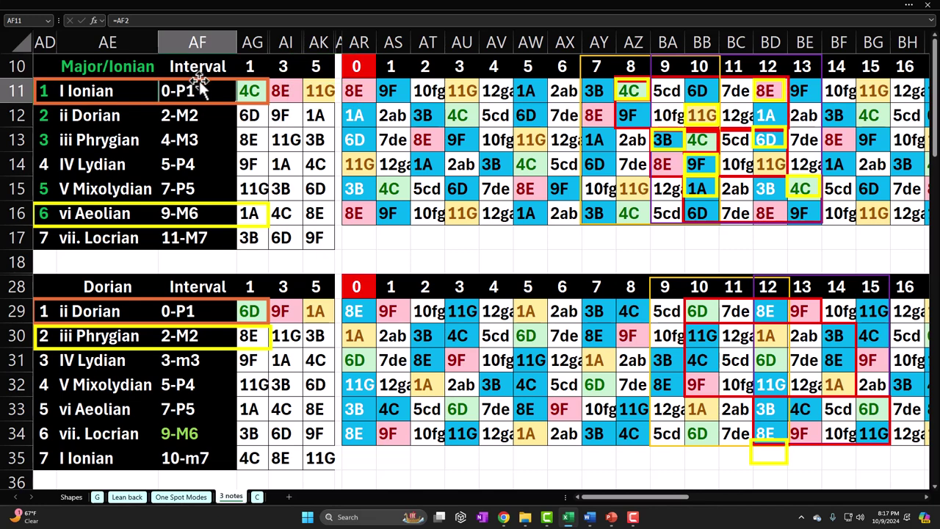
{"action": "left_click", "coordinate": [250, 88]}
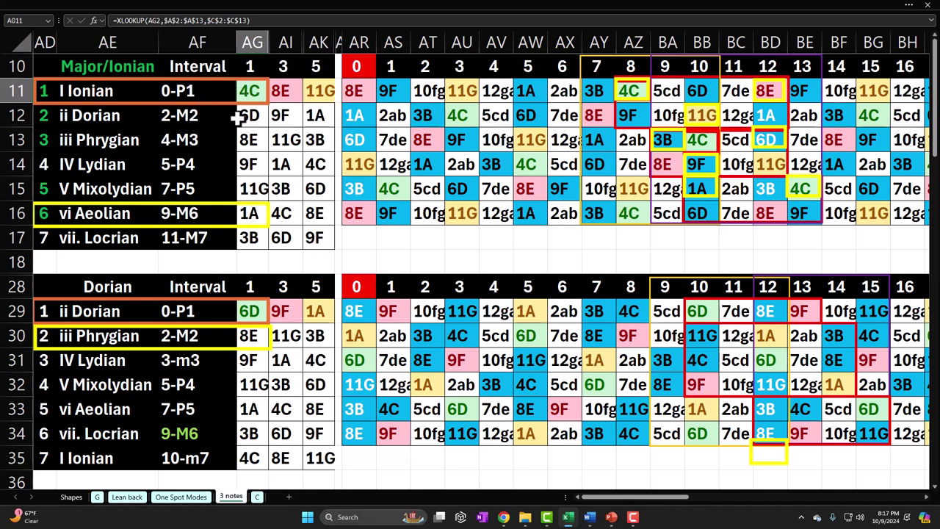
{"action": "left_click", "coordinate": [245, 117]}
{"action": "left_click", "coordinate": [248, 140]}
{"action": "left_click", "coordinate": [250, 163]}
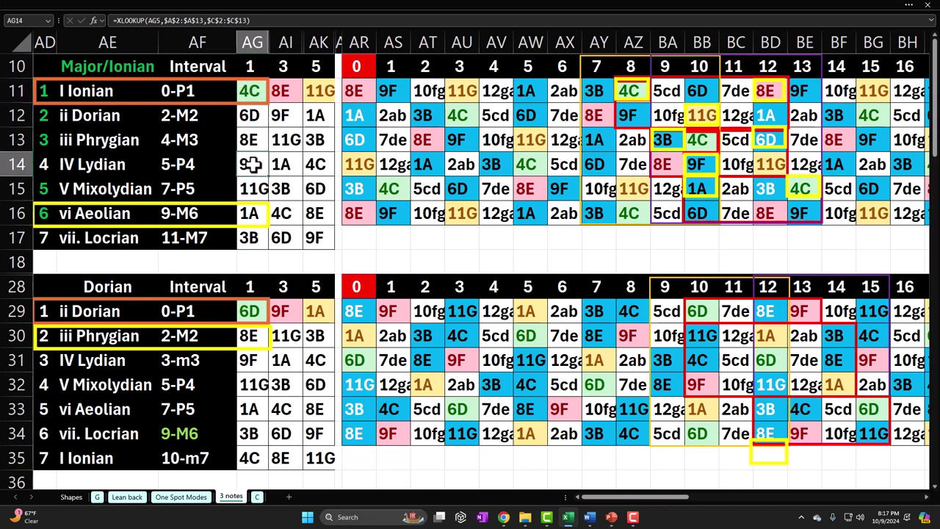
{"action": "left_click", "coordinate": [106, 143]}
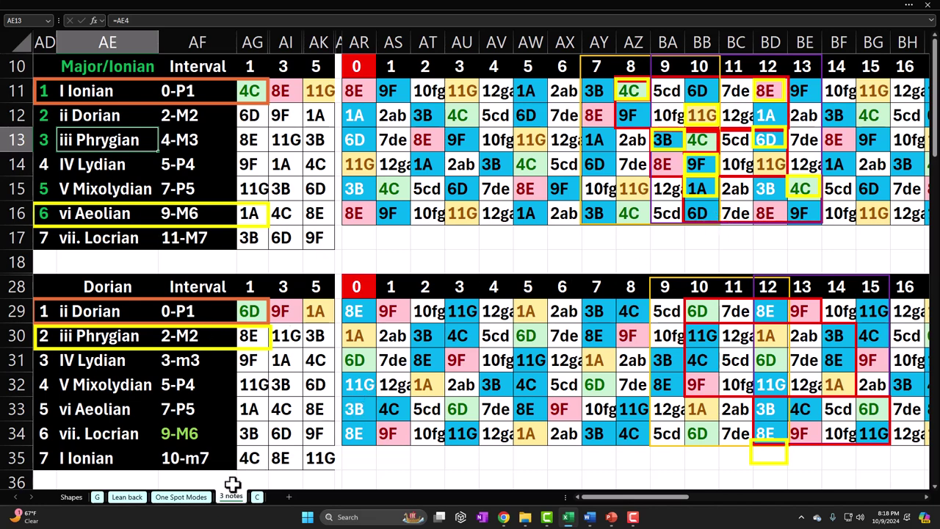
Step: Examine the outlined Major/Ionian fretboard notes between frets 5 and 10 on the Lean back sheet, and return to the C sheet
{"action": "left_click", "coordinate": [129, 498]}
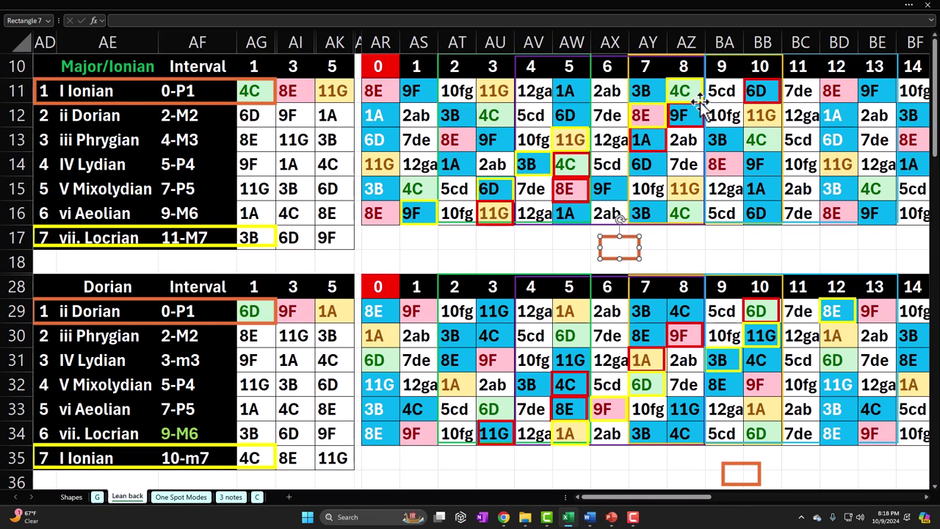
{"action": "left_click", "coordinate": [700, 103]}
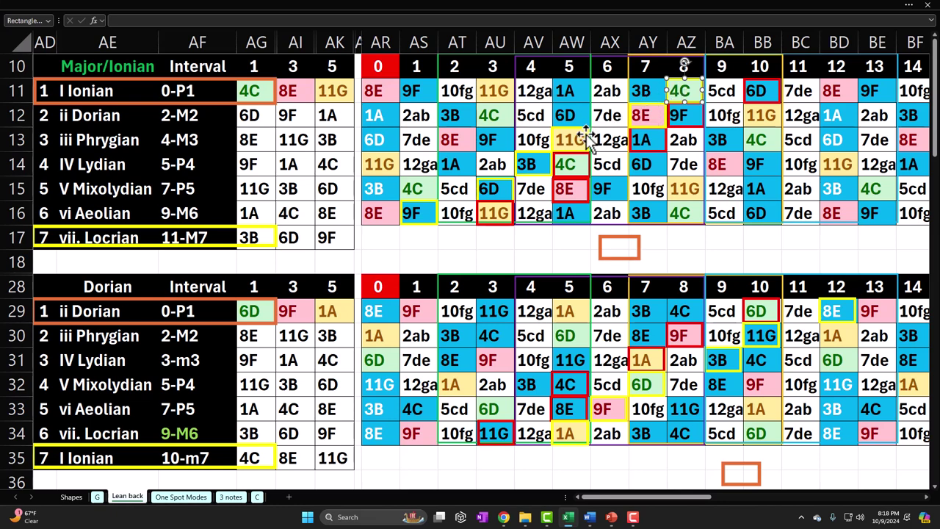
{"action": "left_click", "coordinate": [138, 91]}
{"action": "left_click", "coordinate": [782, 98]}
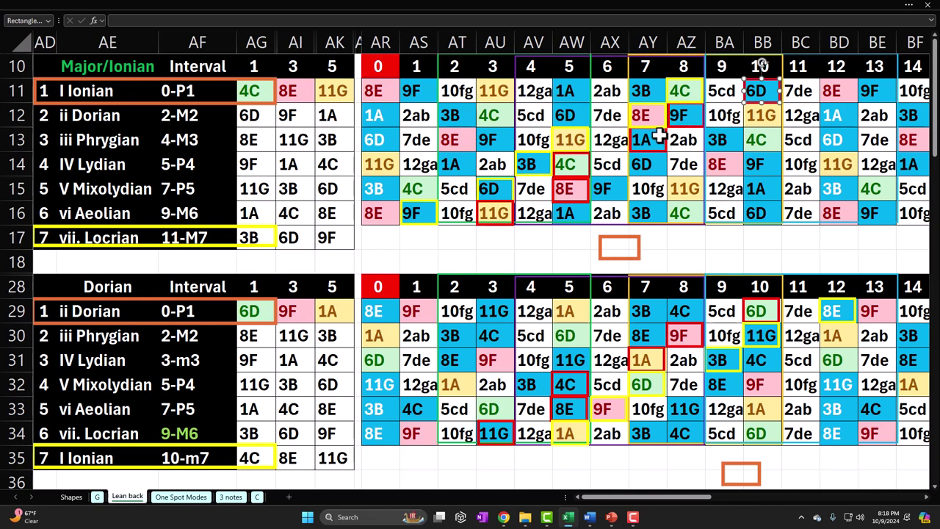
{"action": "left_click", "coordinate": [683, 89]}
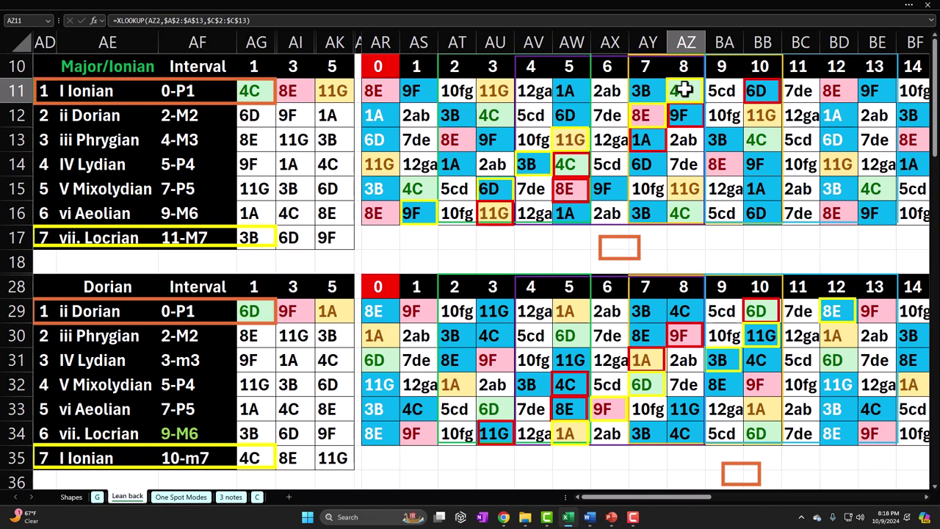
{"action": "left_click", "coordinate": [673, 92]}
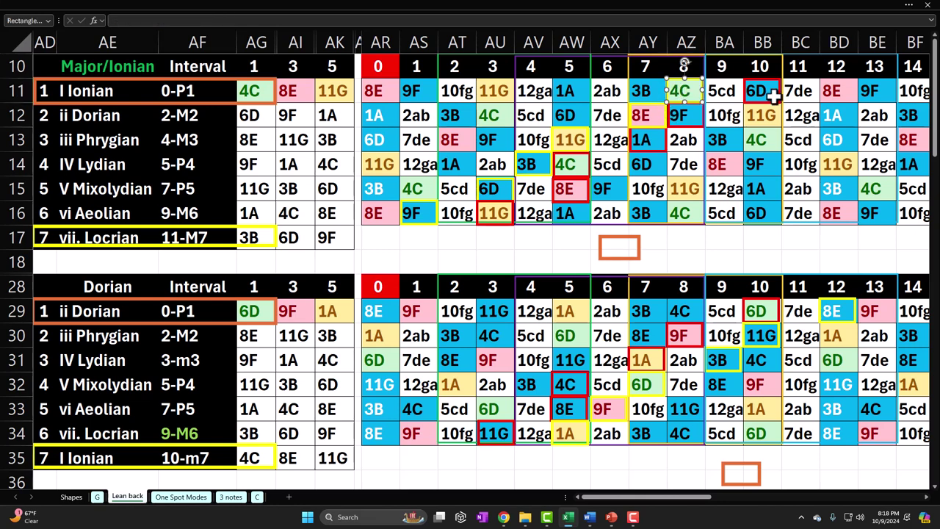
{"action": "left_click", "coordinate": [645, 112]}
{"action": "left_click", "coordinate": [570, 140]}
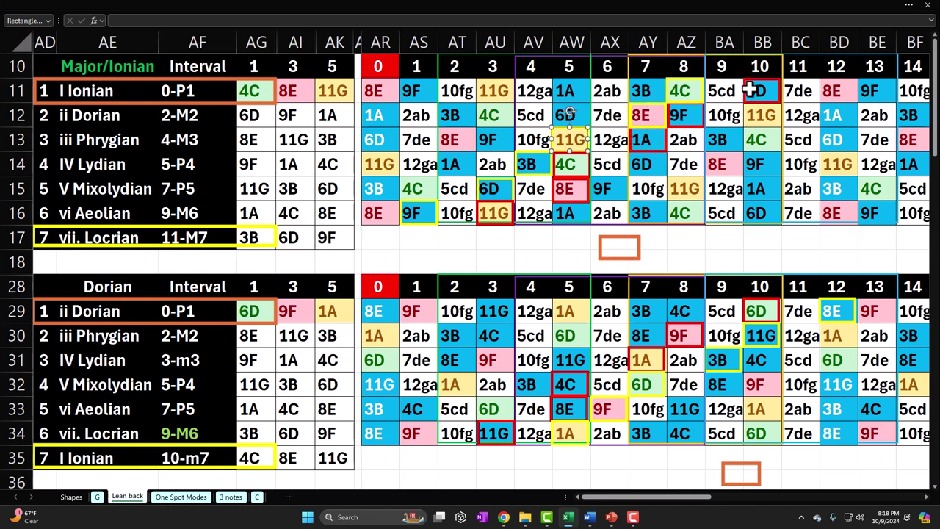
{"action": "left_click", "coordinate": [644, 114]}
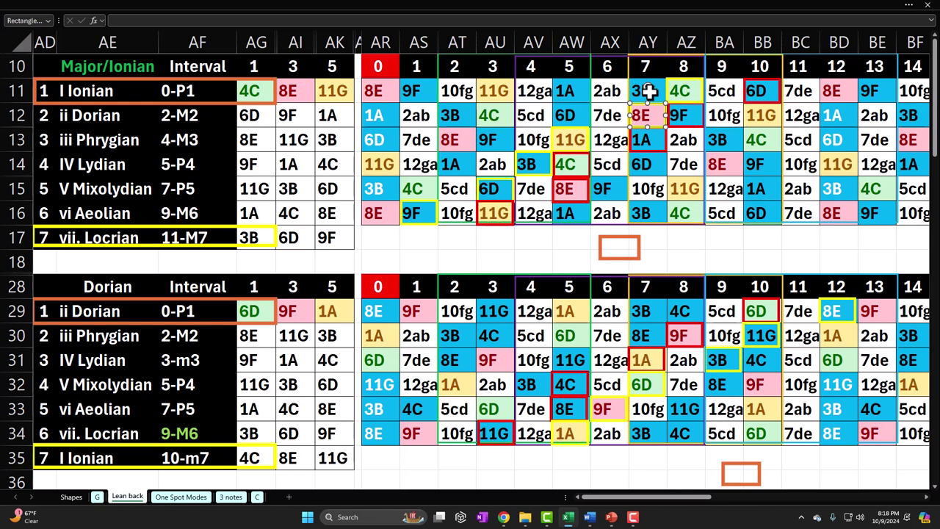
{"action": "left_click", "coordinate": [572, 258]}
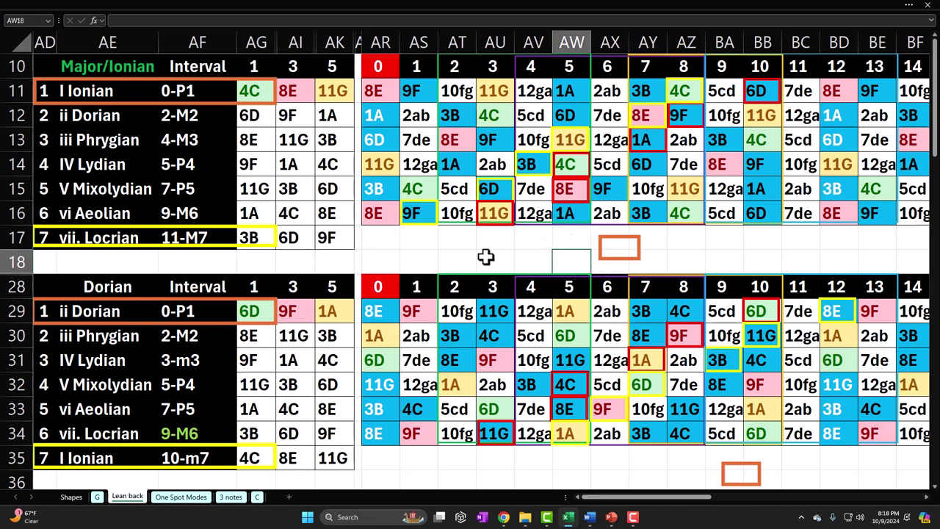
{"action": "left_click", "coordinate": [257, 498]}
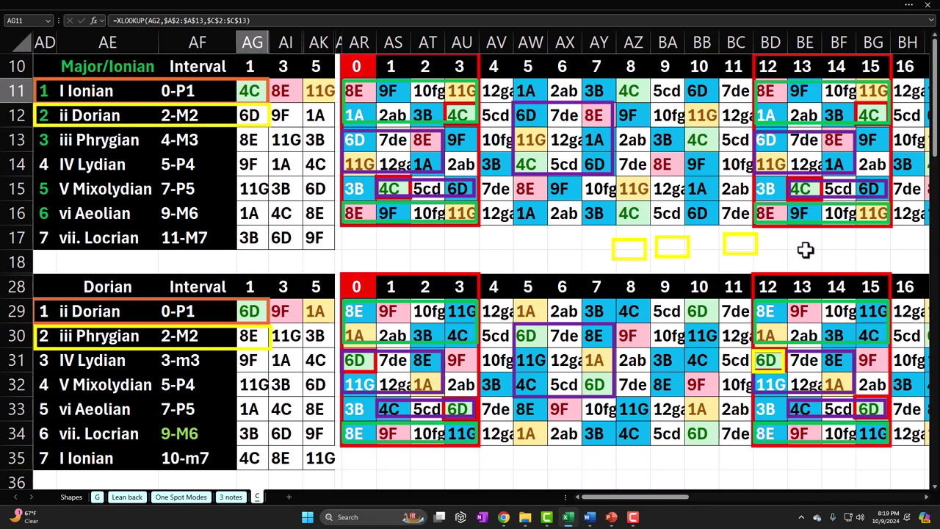
Step: Review the Major/Ionian root note at fret 15, and the Phrygian mode and its root note on the C sheet
{"action": "left_click", "coordinate": [857, 118]}
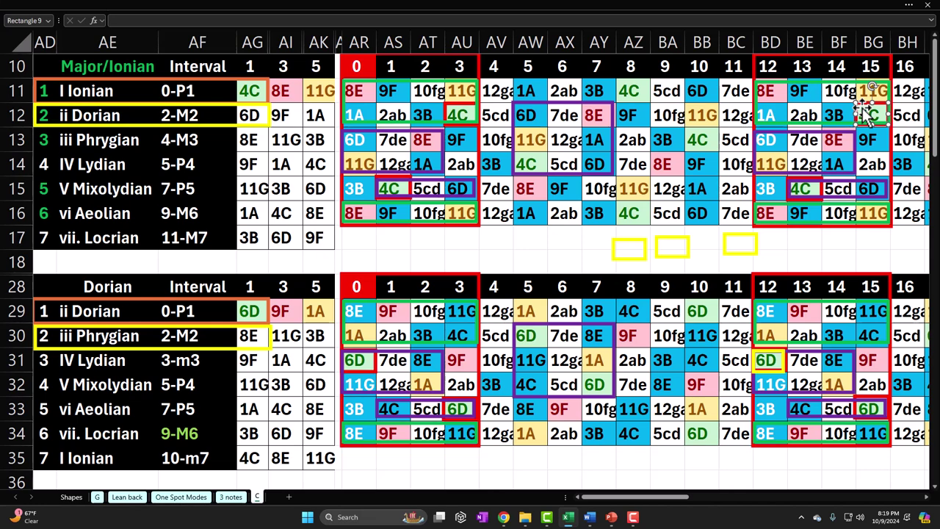
{"action": "left_click", "coordinate": [108, 139]}
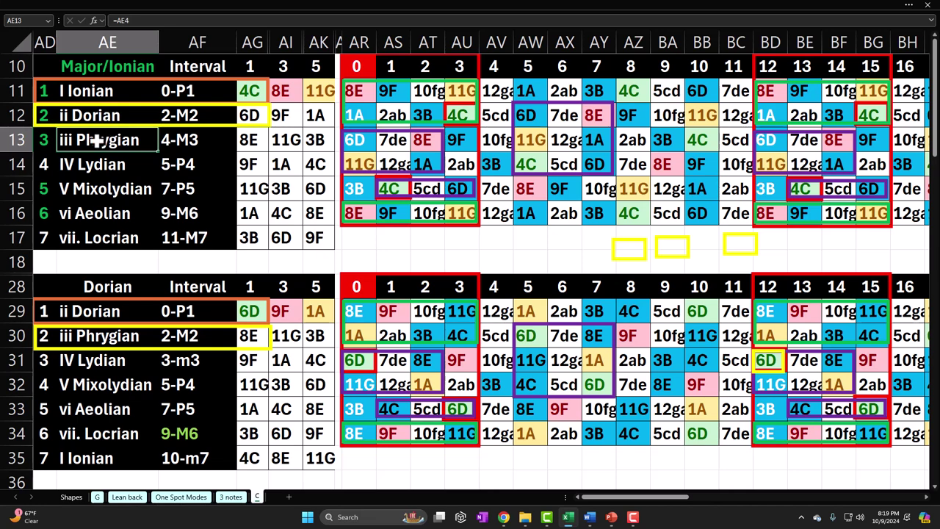
{"action": "left_click", "coordinate": [249, 139]}
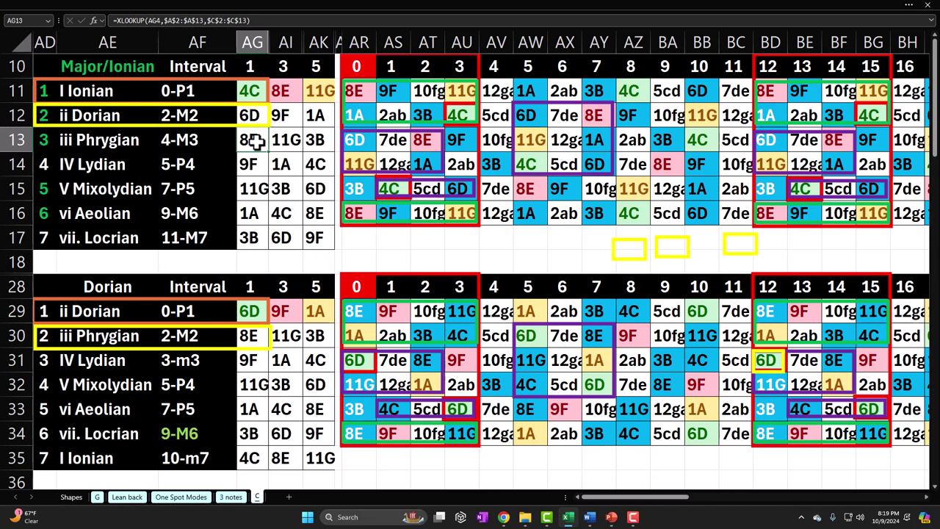
{"action": "left_click", "coordinate": [99, 141]}
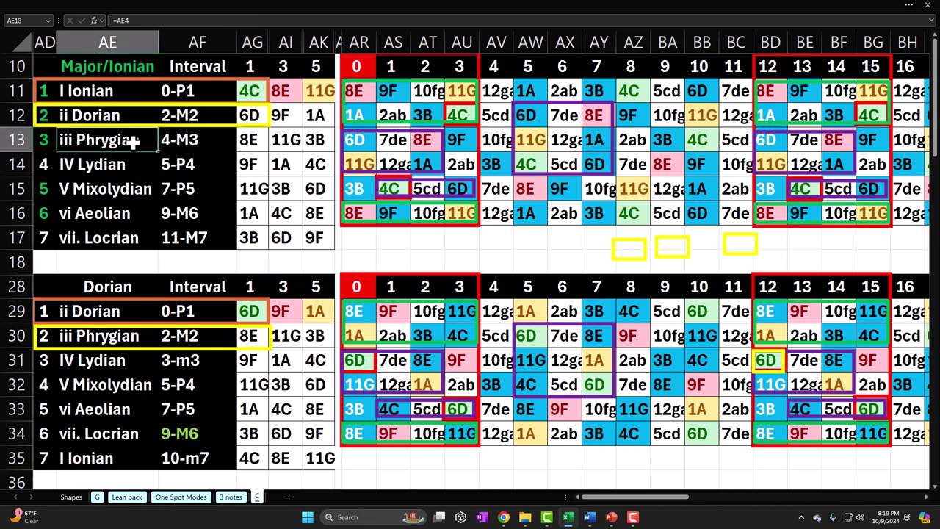
{"action": "left_click", "coordinate": [249, 140]}
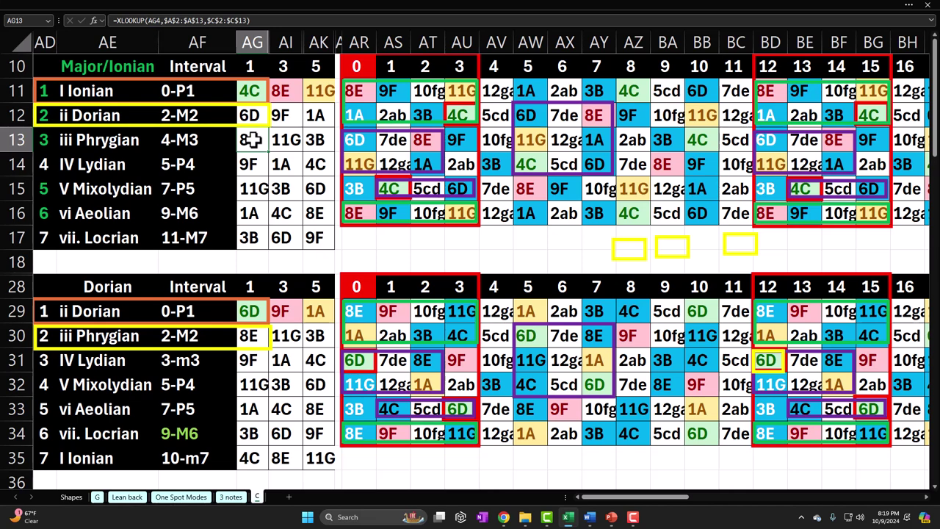
Step: Open the One Spot Modes sheet and examine the Major/Ionian fretboard box between frets 4 and 7
{"action": "left_click", "coordinate": [201, 499]}
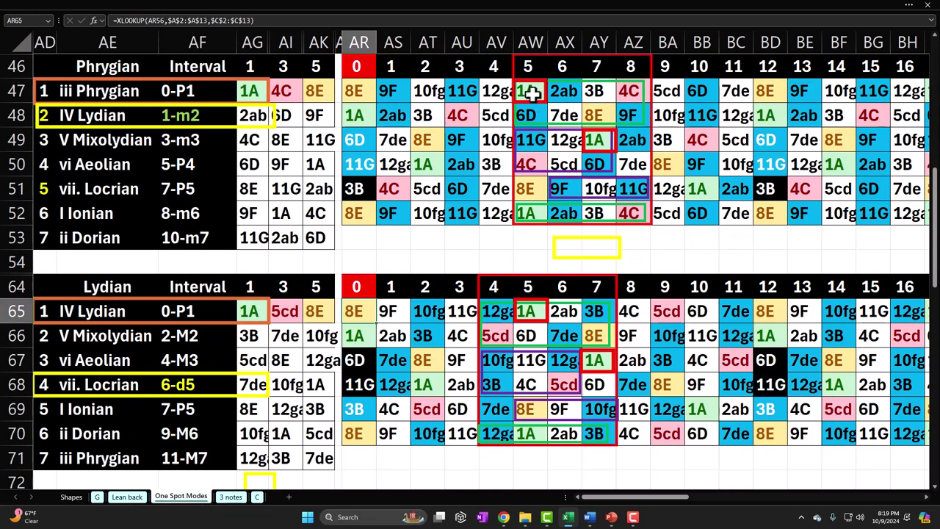
{"action": "scroll", "coordinate": [485, 110], "scroll_direction": "up", "scroll_amount": 8}
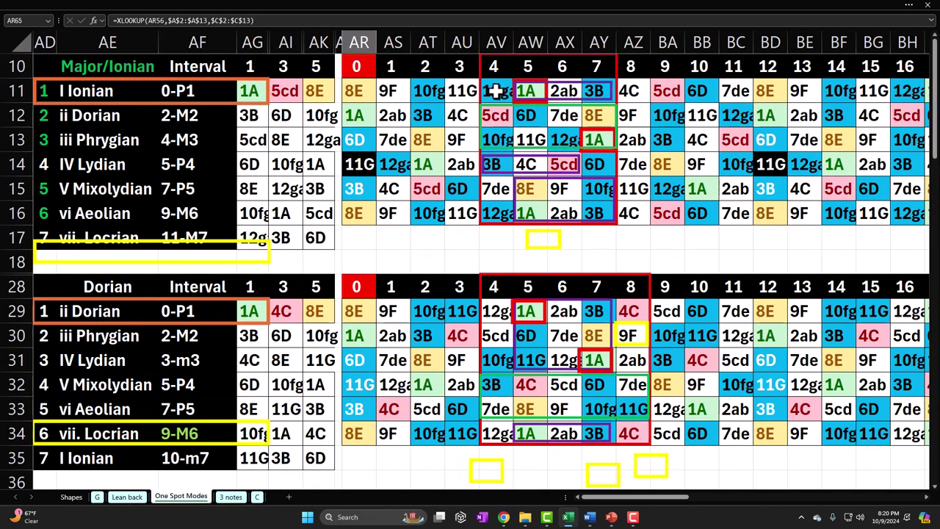
{"action": "left_click_drag", "start_coordinate": [496, 90], "coordinate": [605, 213]}
Step: Examine the fret 4 to 7 positions of Lydian, Mixolydian and the mode table below them on the One Spot Modes sheet
{"action": "scroll", "coordinate": [605, 213], "scroll_direction": "down", "scroll_amount": 5}
{"action": "scroll", "coordinate": [608, 214], "scroll_direction": "down", "scroll_amount": 5}
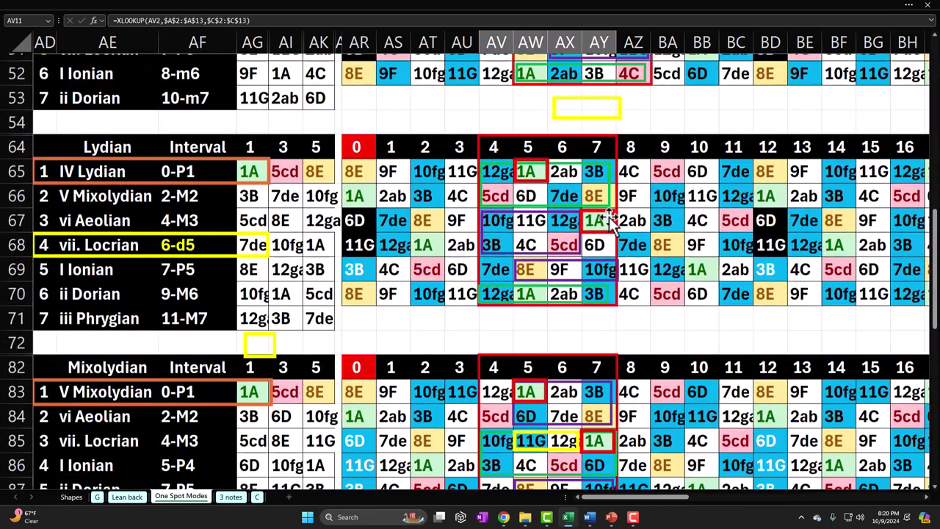
{"action": "left_click_drag", "start_coordinate": [499, 92], "coordinate": [583, 205]}
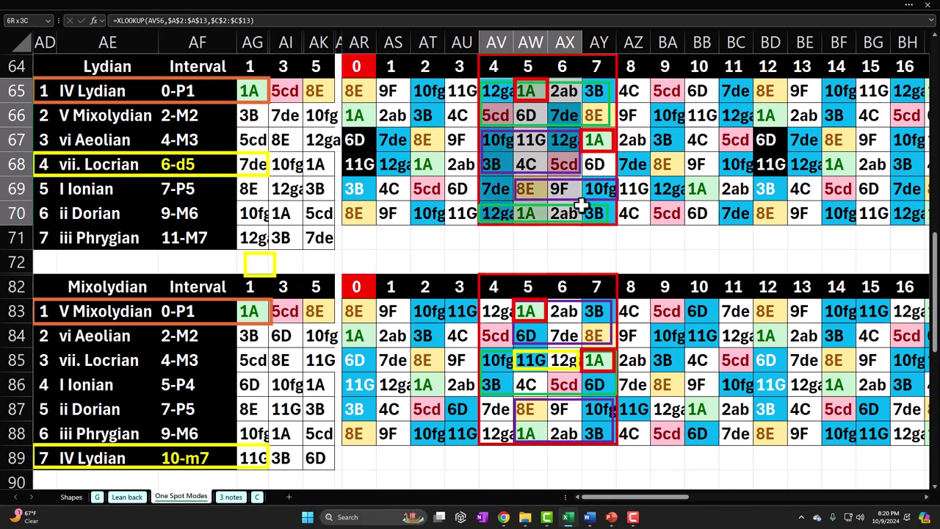
{"action": "left_click_drag", "start_coordinate": [497, 311], "coordinate": [588, 429]}
{"action": "scroll", "coordinate": [579, 404], "scroll_direction": "down", "scroll_amount": 5}
{"action": "left_click_drag", "start_coordinate": [490, 233], "coordinate": [609, 374]}
Step: Examine the Dorian notes from fret 4 to 7 and the Phrygian box between frets 5 and 8
{"action": "scroll", "coordinate": [599, 330], "scroll_direction": "up", "scroll_amount": 6}
{"action": "scroll", "coordinate": [599, 331], "scroll_direction": "up", "scroll_amount": 5}
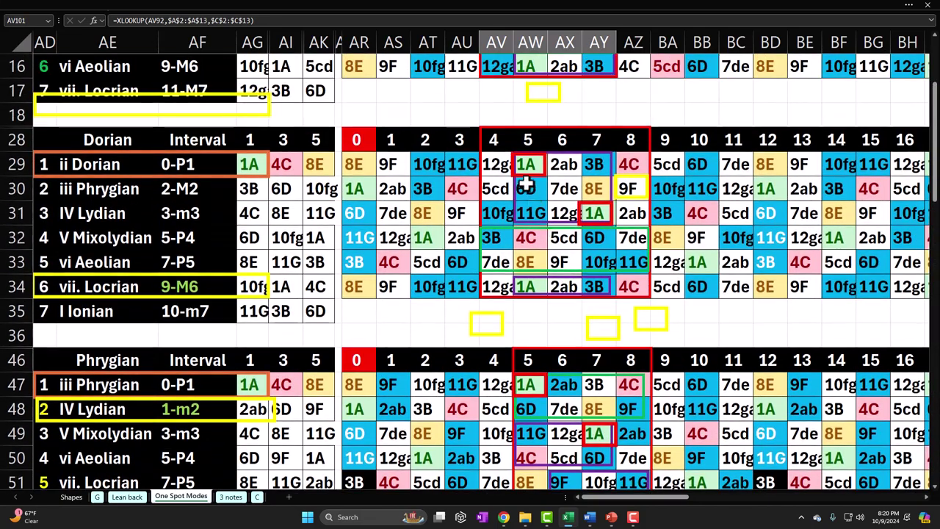
{"action": "left_click", "coordinate": [498, 166]}
{"action": "left_click_drag", "start_coordinate": [498, 166], "coordinate": [609, 273]}
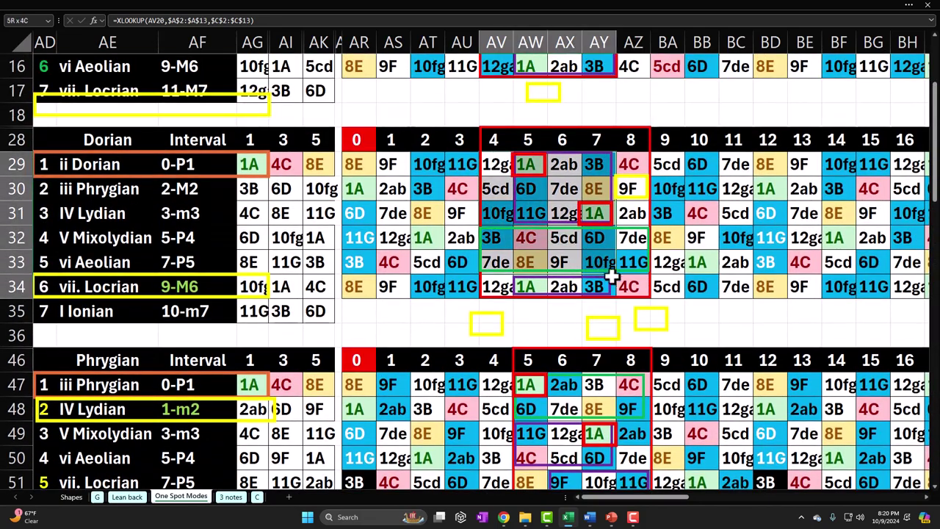
{"action": "scroll", "coordinate": [609, 272], "scroll_direction": "down", "scroll_amount": 5}
{"action": "left_click_drag", "start_coordinate": [529, 237], "coordinate": [624, 361]}
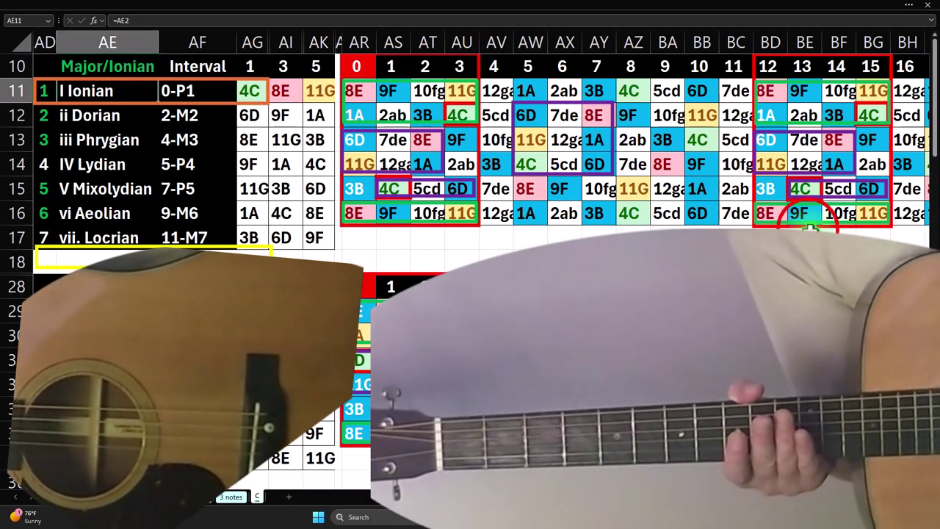
Step: Review the Major/Ionian fret 12 to 15 box on the C sheet and compare it with the mode tables from Dorian to Mixolydian
{"action": "left_click", "coordinate": [810, 228]}
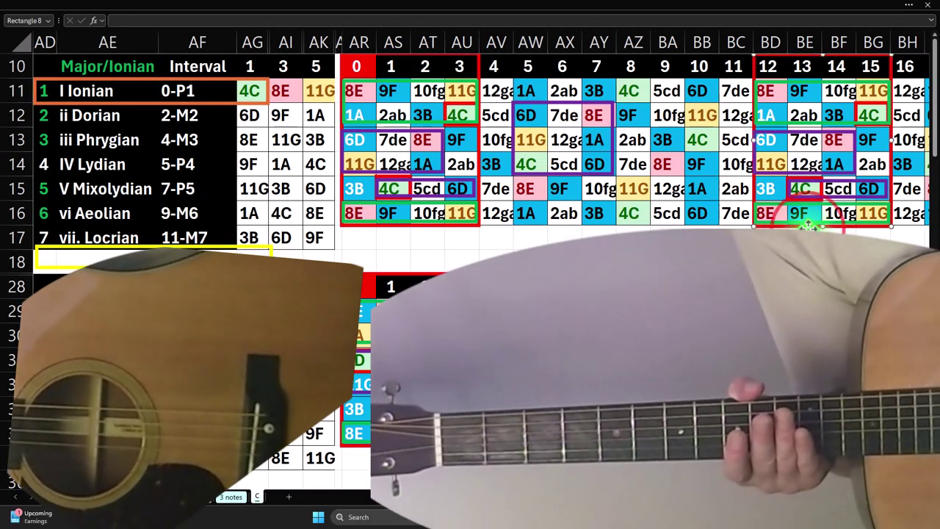
{"action": "left_click", "coordinate": [125, 92]}
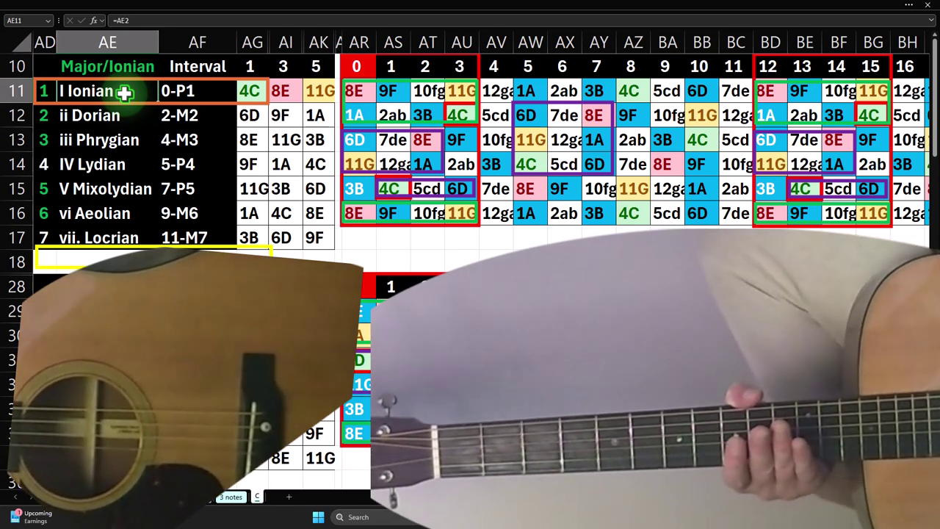
{"action": "scroll", "coordinate": [301, 231], "scroll_direction": "down", "scroll_amount": 3}
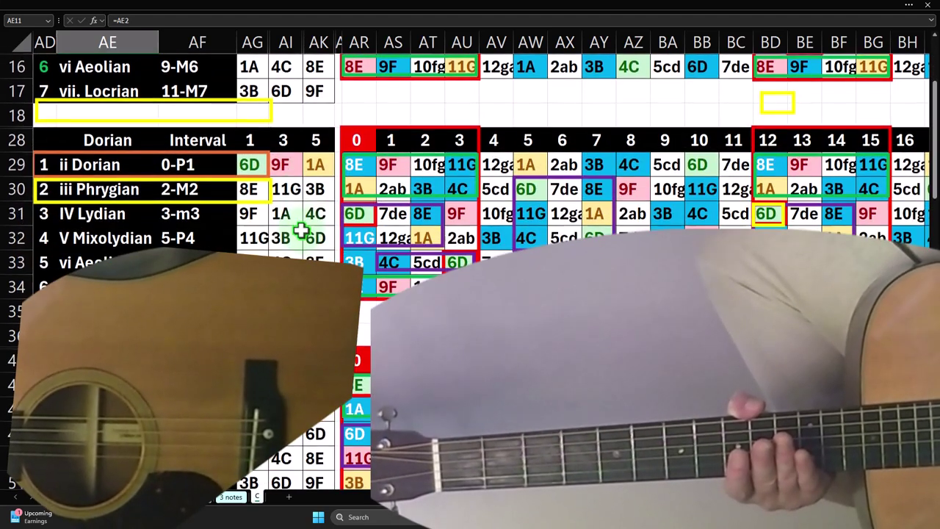
{"action": "scroll", "coordinate": [301, 232], "scroll_direction": "down", "scroll_amount": 5}
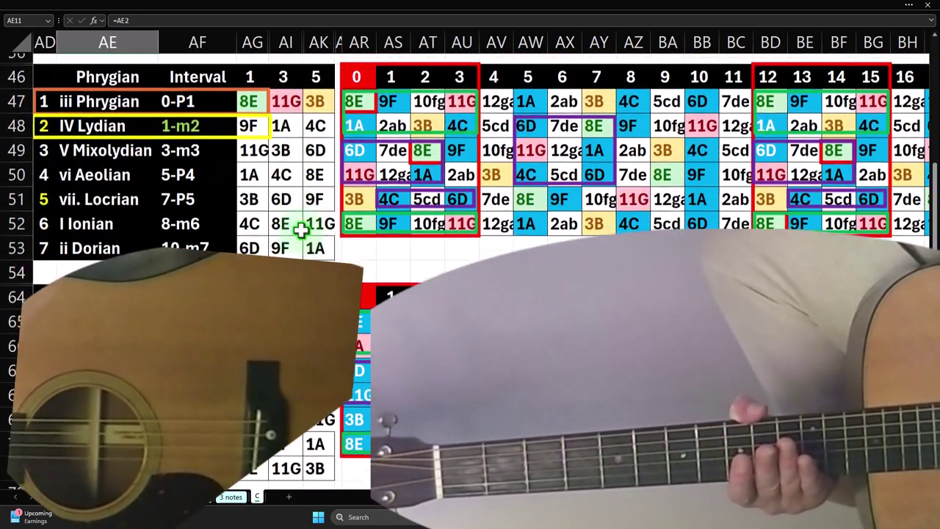
{"action": "scroll", "coordinate": [301, 231], "scroll_direction": "down", "scroll_amount": 5}
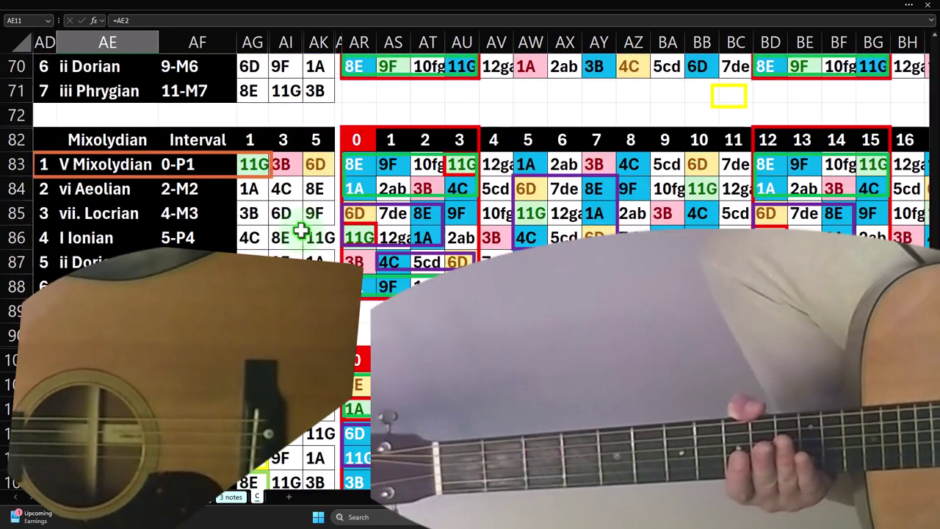
{"action": "scroll", "coordinate": [301, 231], "scroll_direction": "down", "scroll_amount": 3}
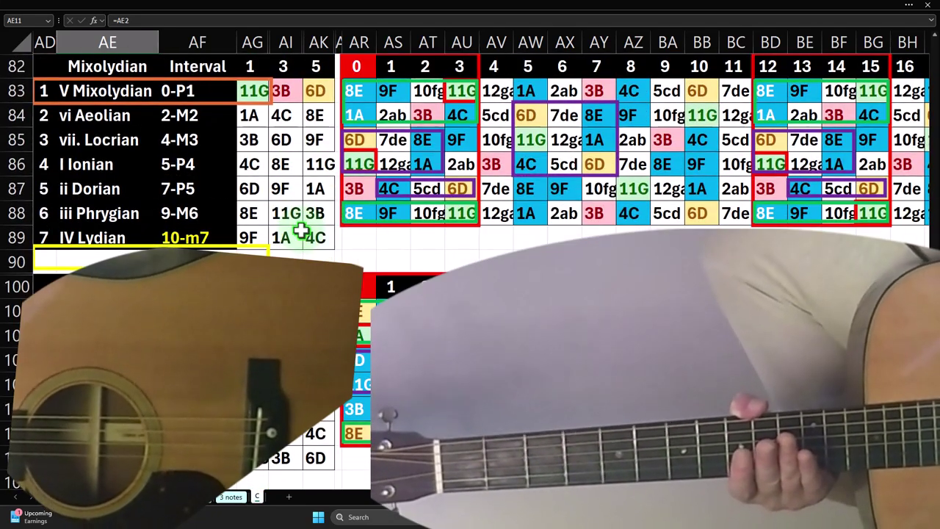
{"action": "scroll", "coordinate": [297, 232], "scroll_direction": "up", "scroll_amount": 10}
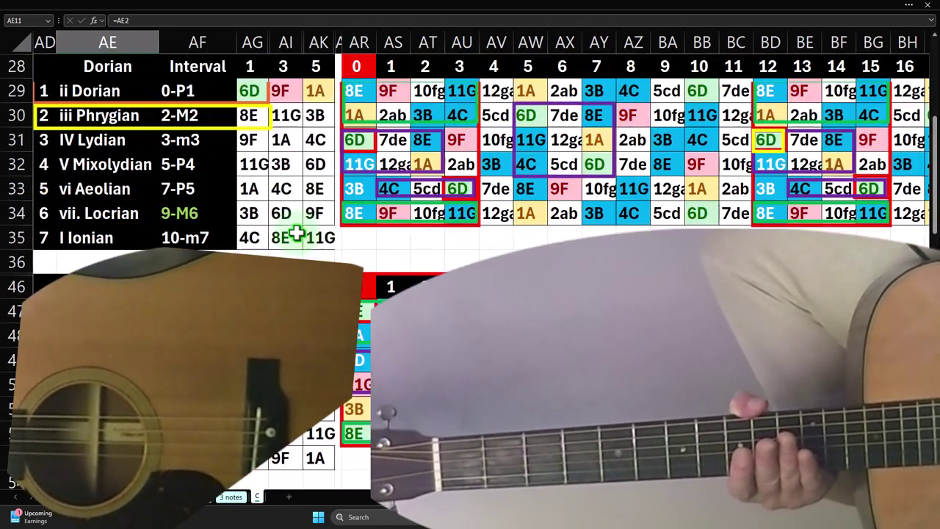